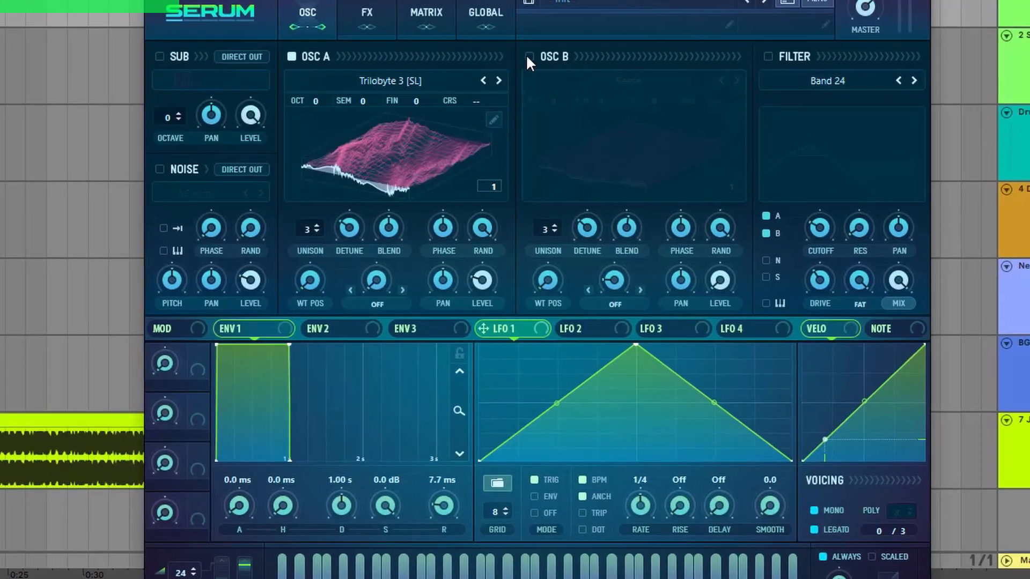
Load the Trilobyte 3 [SL] spectral wavetable into oscillator A.
{"action": "left_click", "coordinate": [371, 79]}
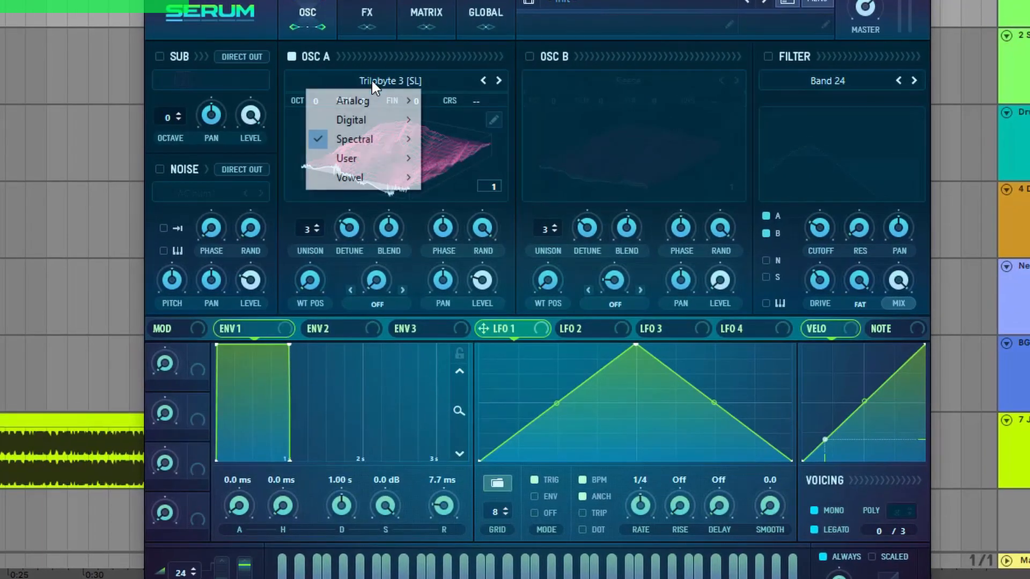
{"action": "mouse_move", "coordinate": [363, 144]}
{"action": "left_click", "coordinate": [581, 170]}
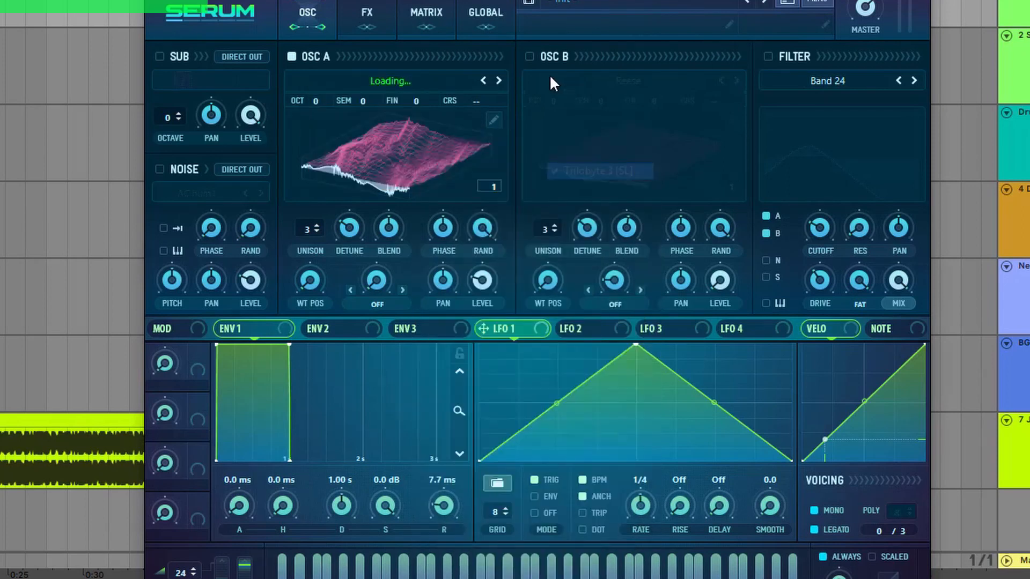
Enable oscillator B and load the Reese wavetable into it.
{"action": "left_click", "coordinate": [529, 56]}
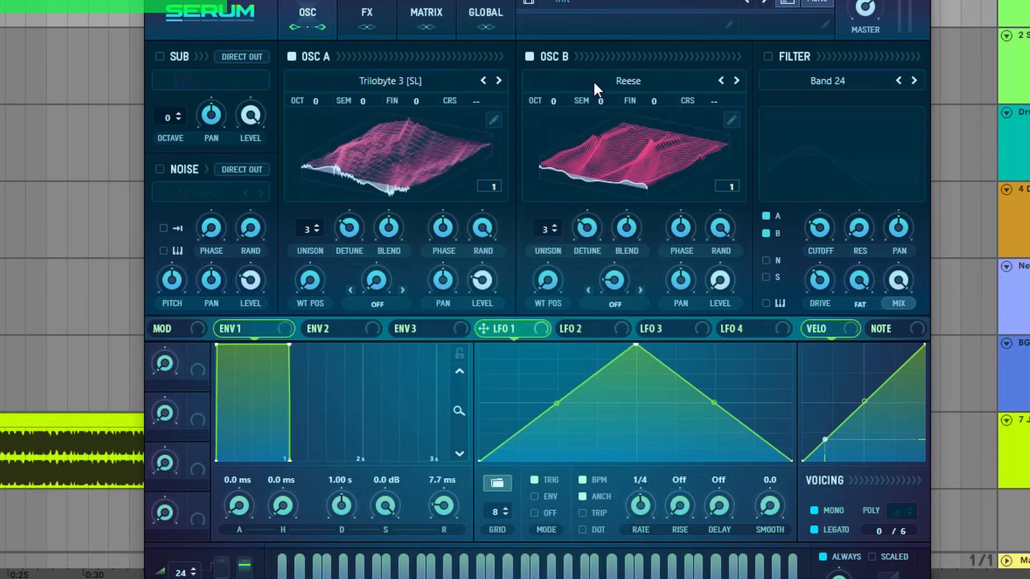
{"action": "left_click", "coordinate": [593, 80]}
{"action": "mouse_move", "coordinate": [598, 122]}
{"action": "left_click", "coordinate": [813, 284]}
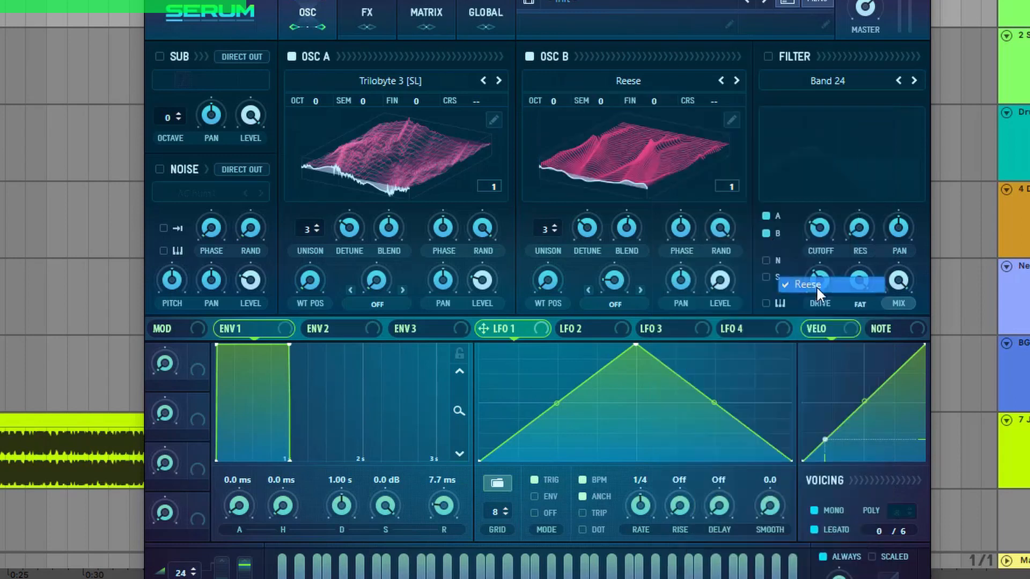
Set oscillator A's warp mode to FM (From B) and raise oscillator B's octave to +2.
{"action": "left_click", "coordinate": [387, 304]}
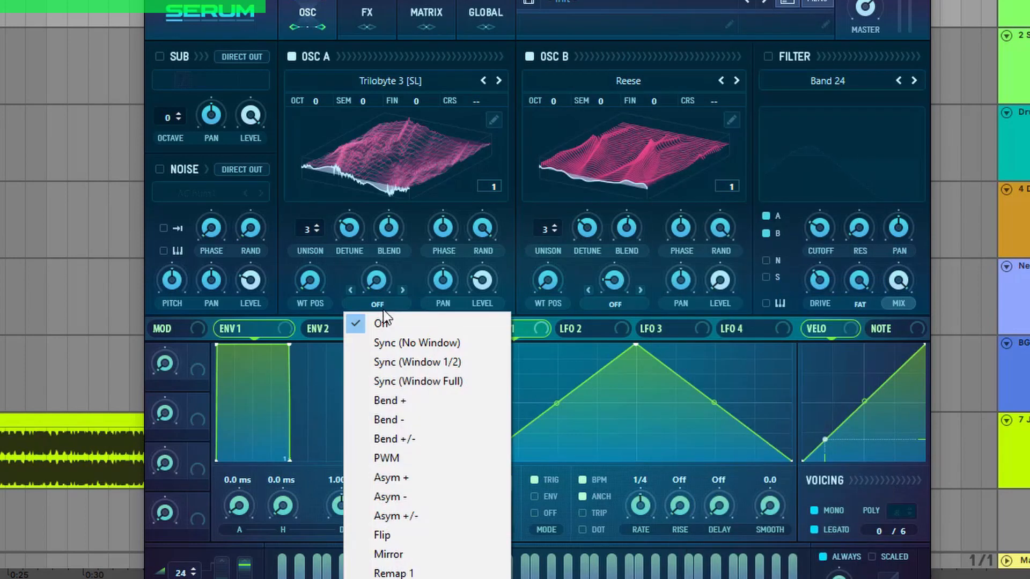
{"action": "left_click", "coordinate": [397, 578]}
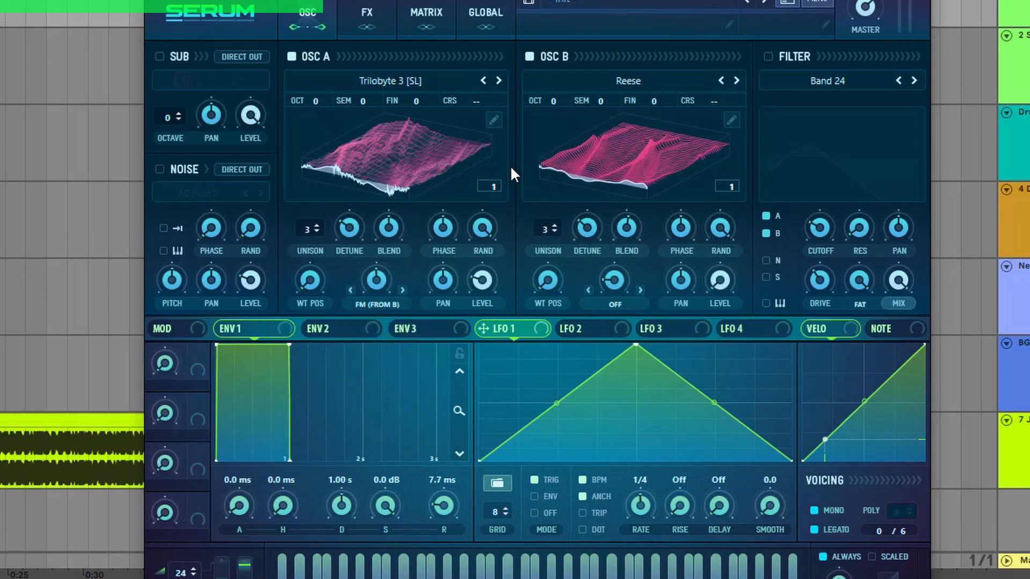
{"action": "left_click_drag", "start_coordinate": [556, 101], "coordinate": [569, 49]}
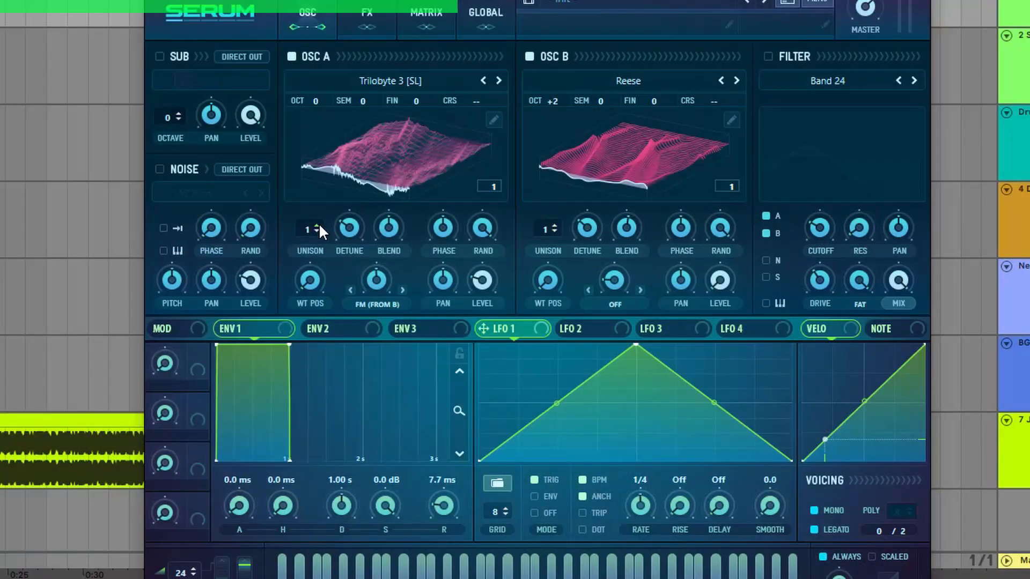
Set both oscillators to 3 unison voices, with detune at 0.10 on oscillator B and 0.09 on oscillator A.
{"action": "left_click", "coordinate": [316, 224]}
{"action": "left_click", "coordinate": [553, 223]}
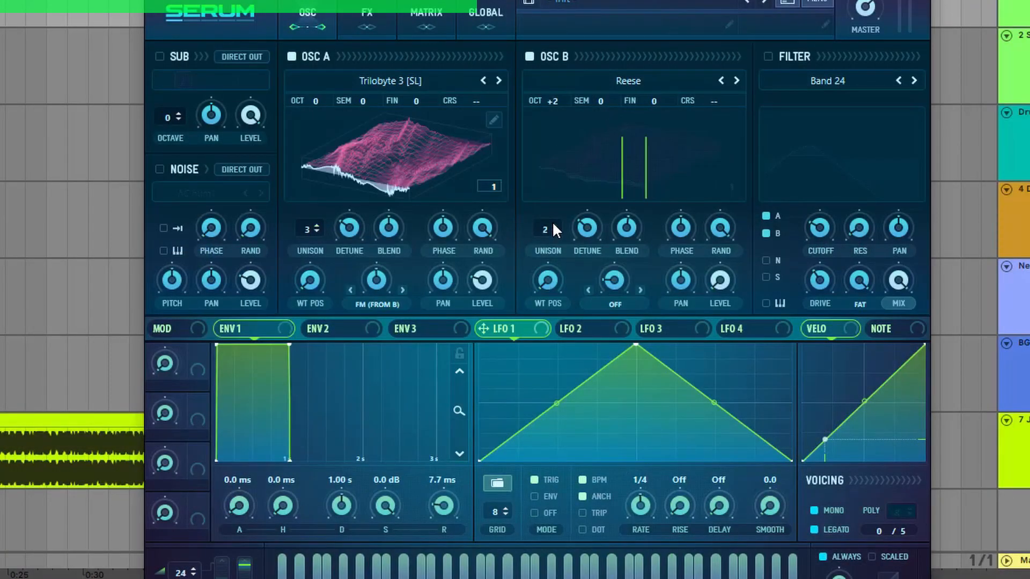
{"action": "left_click", "coordinate": [553, 223]}
{"action": "left_click", "coordinate": [583, 223]}
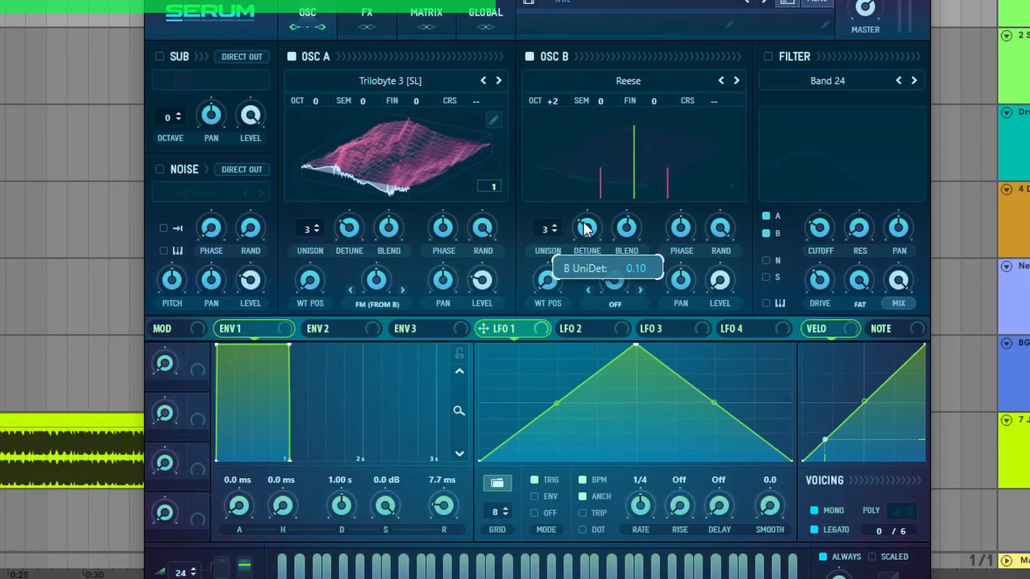
{"action": "left_click", "coordinate": [583, 223]}
{"action": "left_click", "coordinate": [346, 230]}
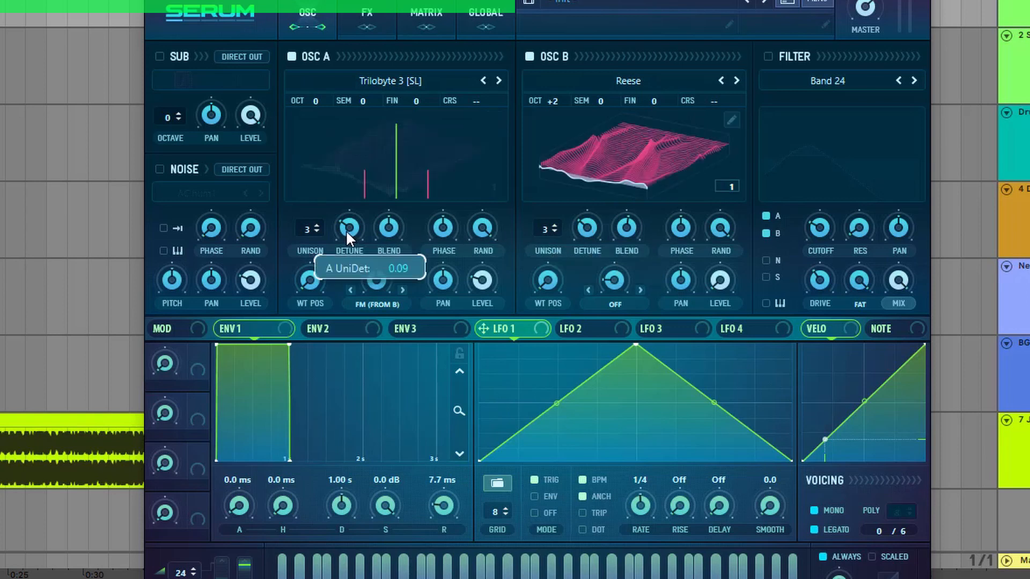
Enable the sub oscillator and check its level.
{"action": "left_click", "coordinate": [160, 57]}
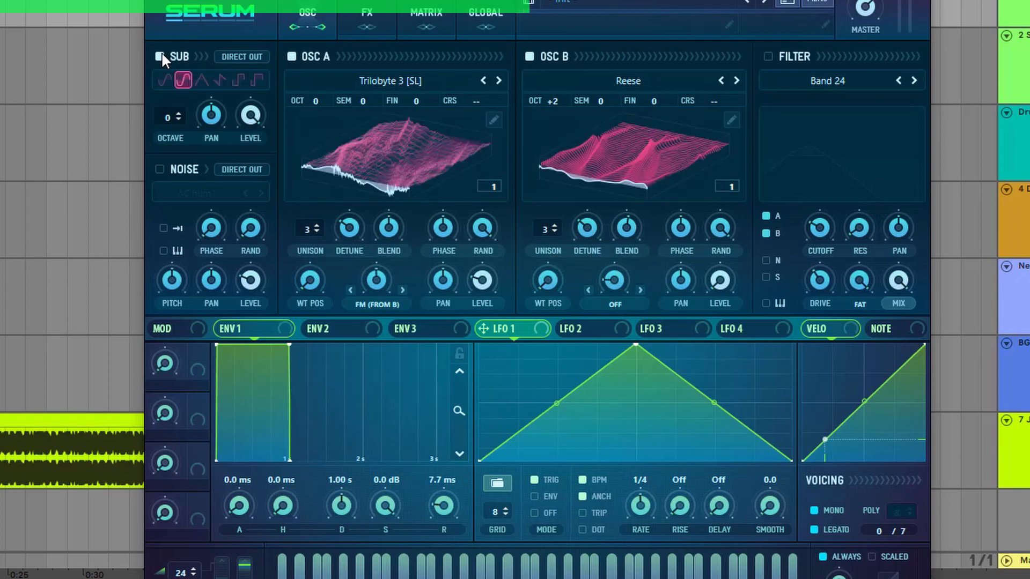
{"action": "left_click", "coordinate": [251, 116]}
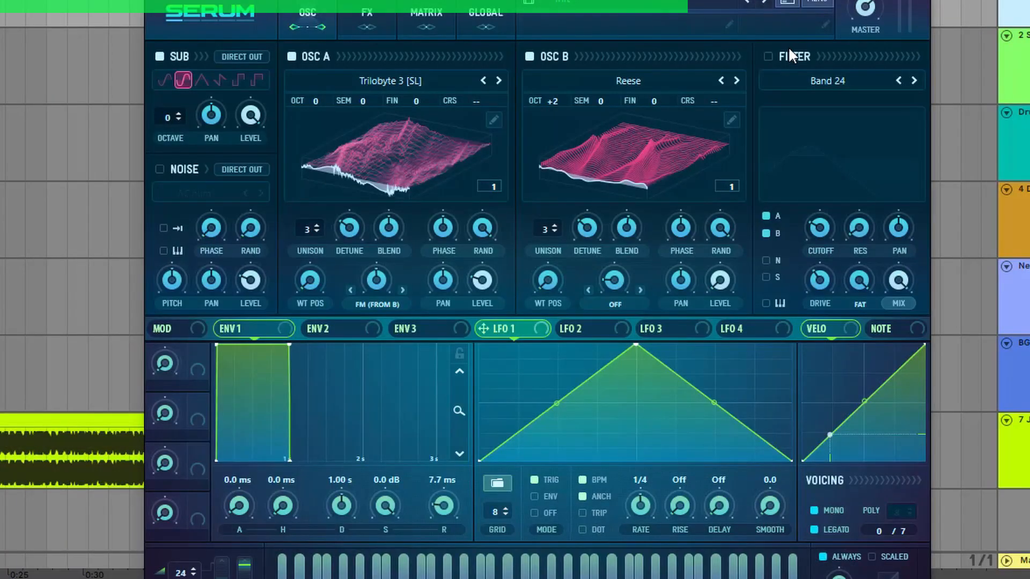
Enable the oscillator filter with the Band 24 type and sweep its cutoff frequency.
{"action": "left_click", "coordinate": [769, 56]}
{"action": "left_click", "coordinate": [814, 80]}
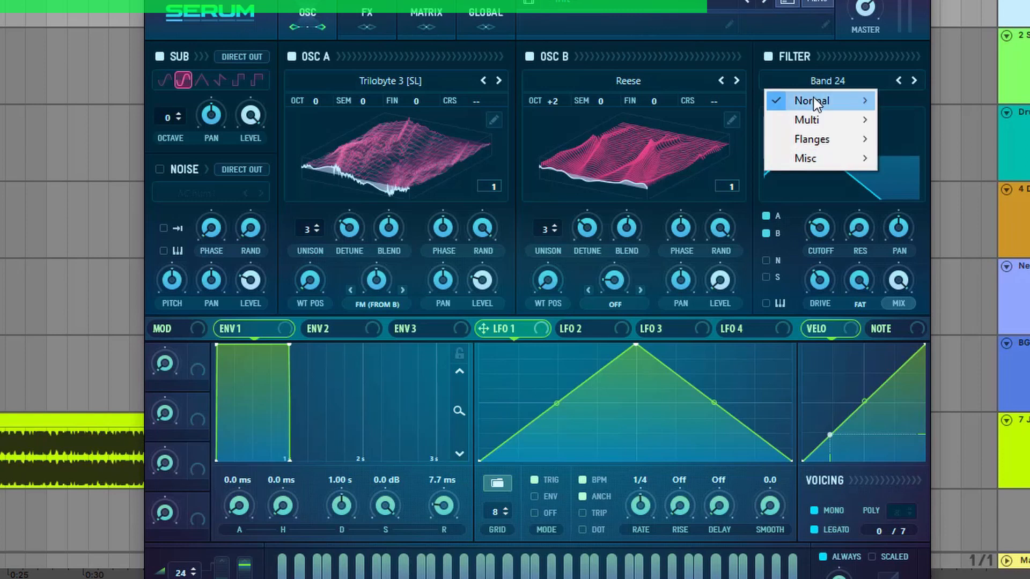
{"action": "left_click", "coordinate": [832, 78]}
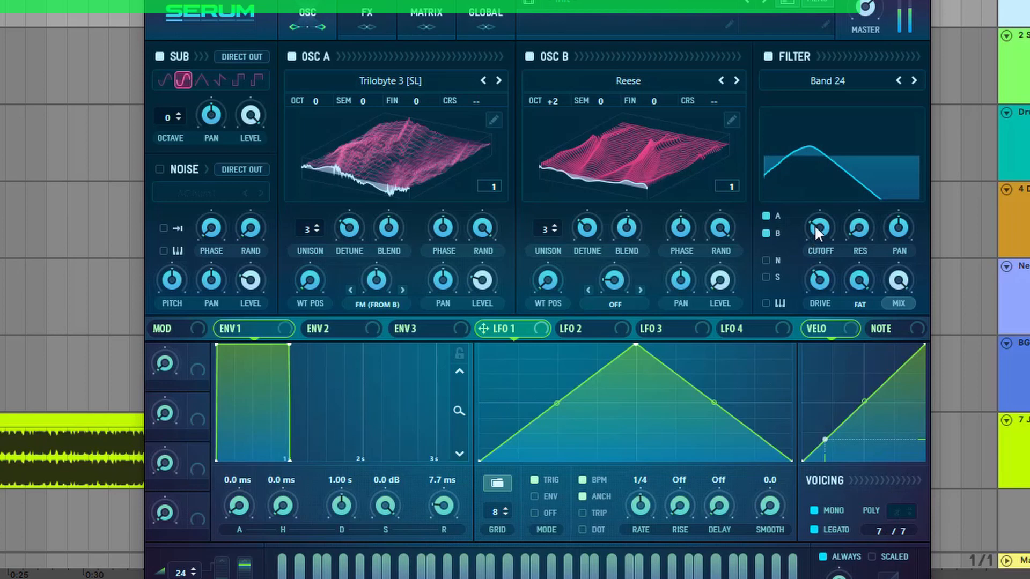
{"action": "left_click_drag", "start_coordinate": [816, 228], "coordinate": [821, 247]}
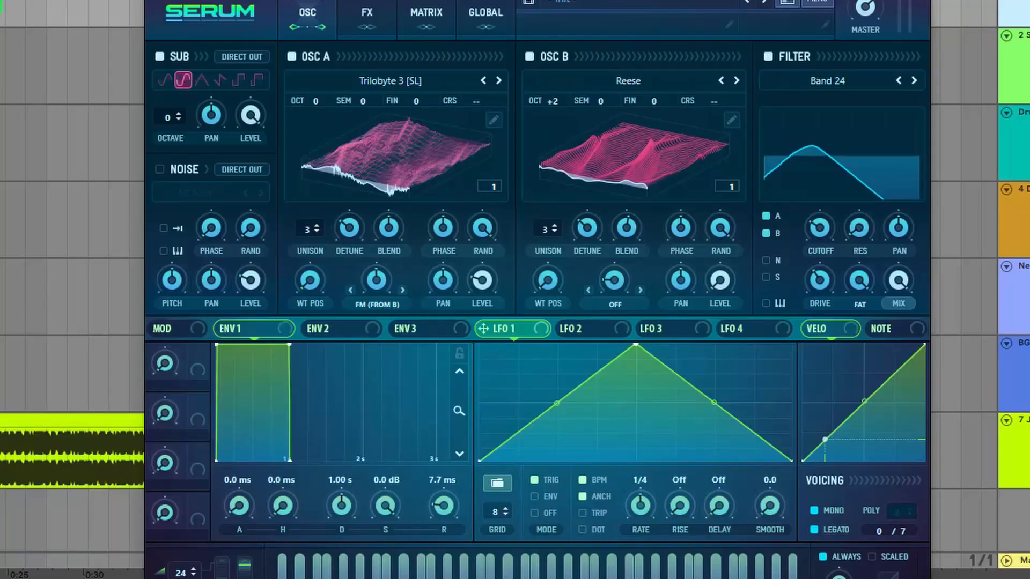
Add a distortion effect in Lin.Fold mode and fine-tune its drive.
{"action": "left_click", "coordinate": [358, 15]}
{"action": "left_click", "coordinate": [165, 60]}
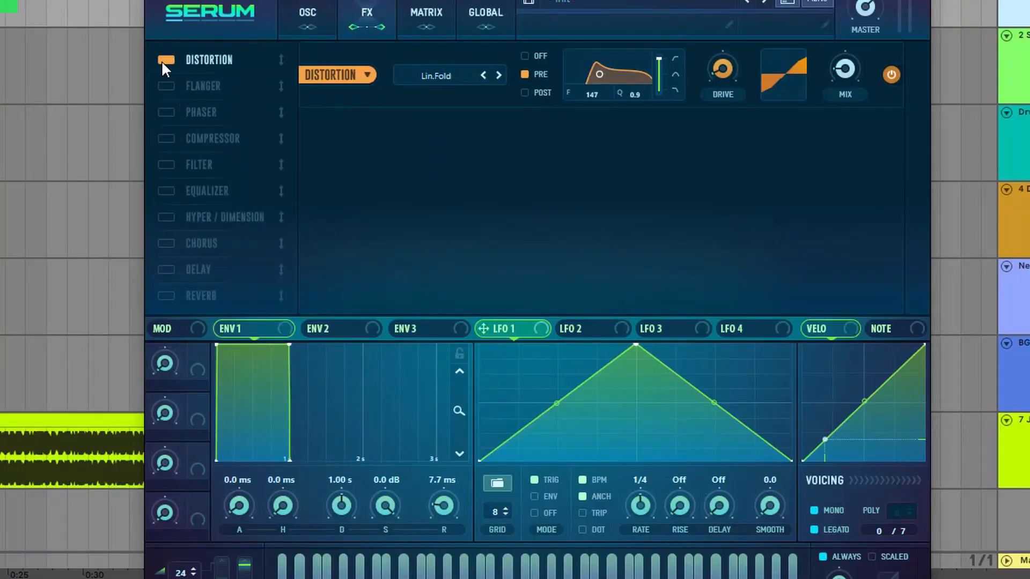
{"action": "left_click", "coordinate": [436, 68]}
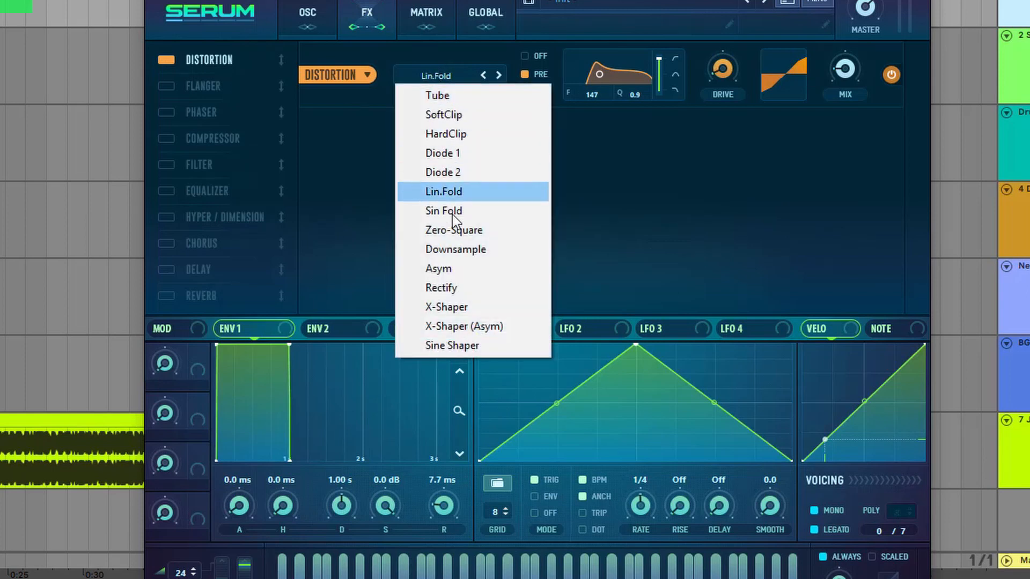
{"action": "left_click", "coordinate": [455, 195]}
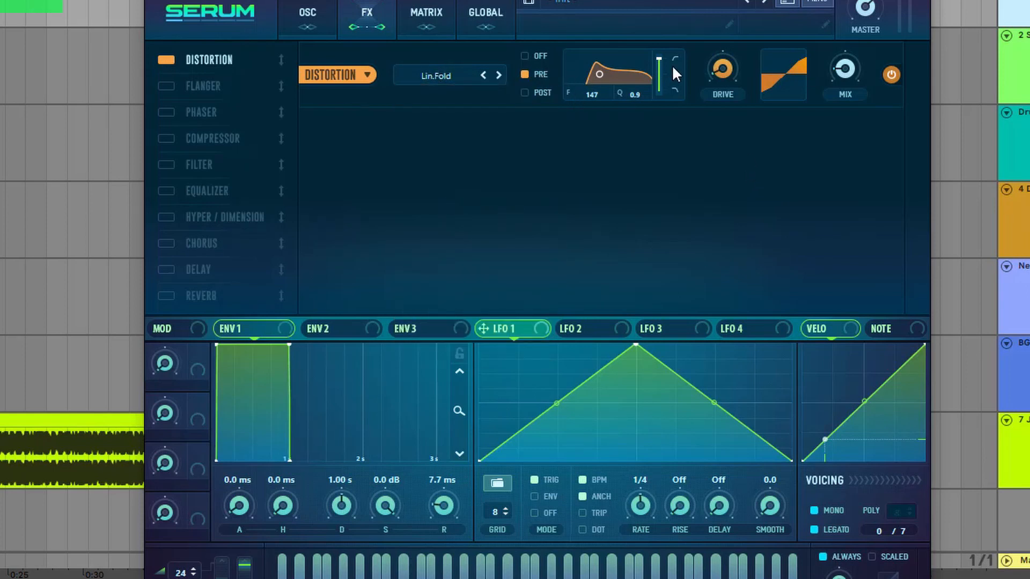
{"action": "mouse_move", "coordinate": [730, 68]}
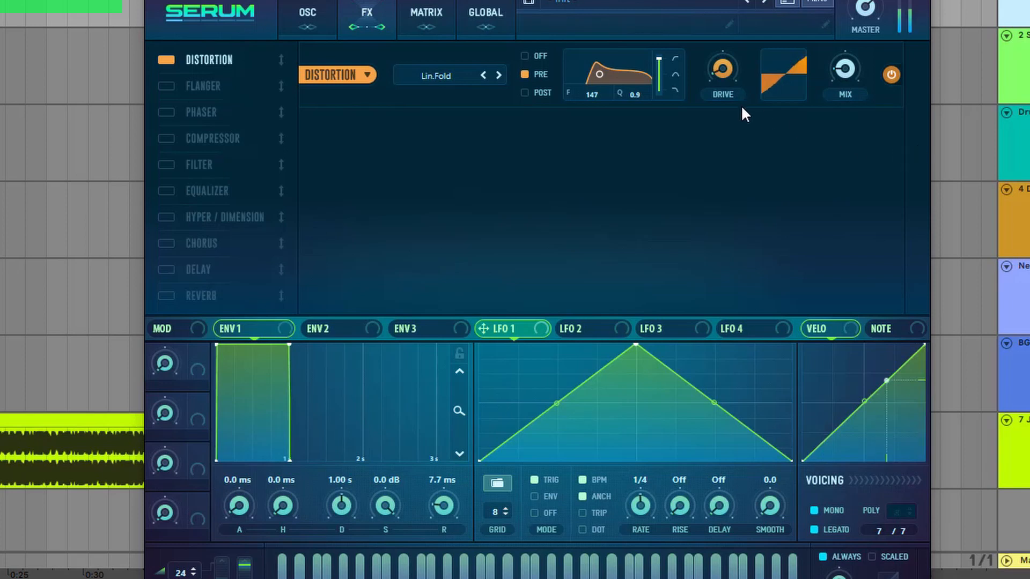
{"action": "mouse_move", "coordinate": [730, 67]}
{"action": "left_mouse_down"}
{"action": "mouse_move", "coordinate": [732, 1]}
{"action": "mouse_move", "coordinate": [727, 64]}
{"action": "left_mouse_up"}
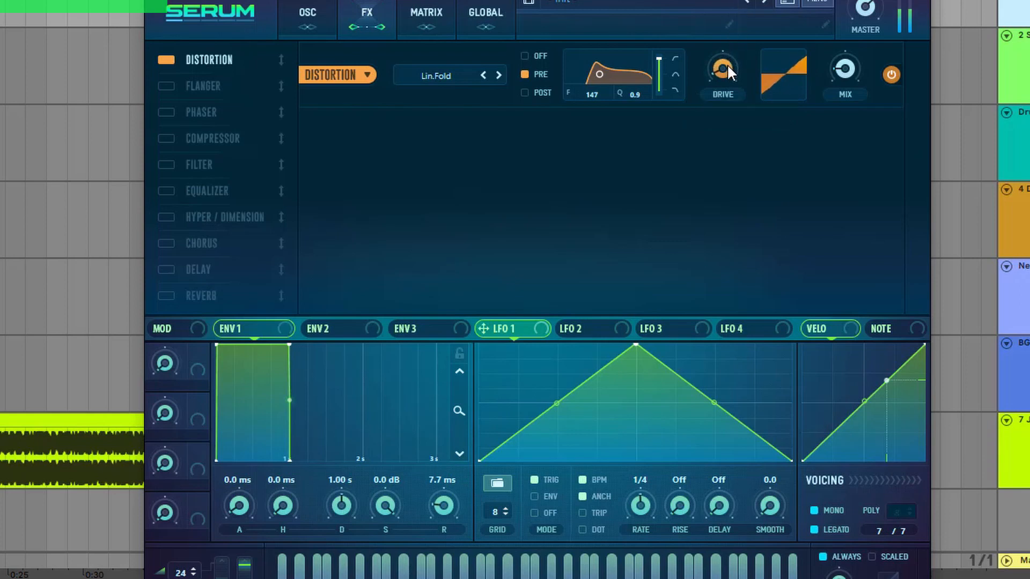
Enable the compressor effect in multiband mode with its threshold at -32.7 dB, and check its ratio.
{"action": "left_click", "coordinate": [172, 138]}
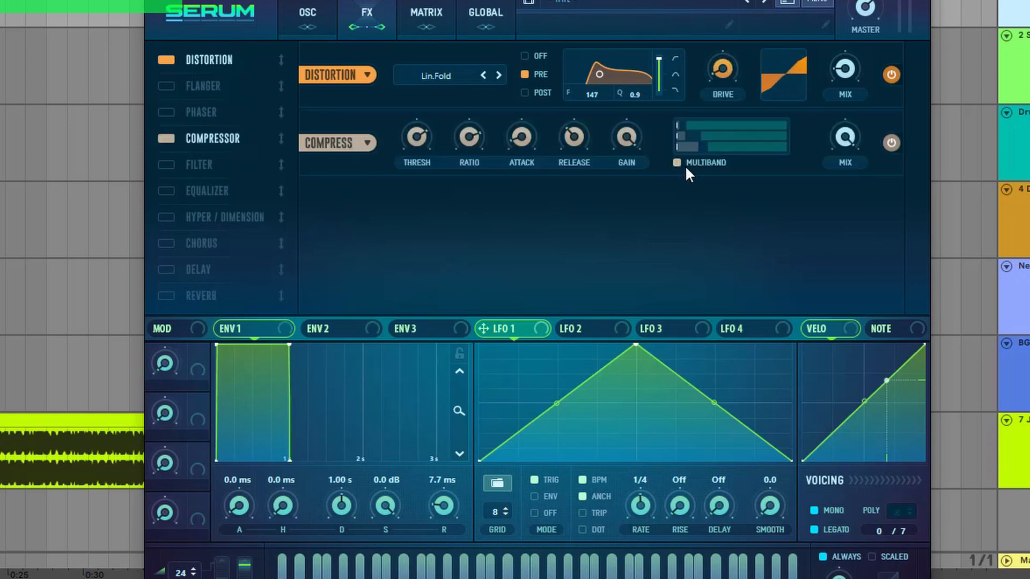
{"action": "mouse_move", "coordinate": [717, 152]}
{"action": "mouse_move", "coordinate": [407, 142]}
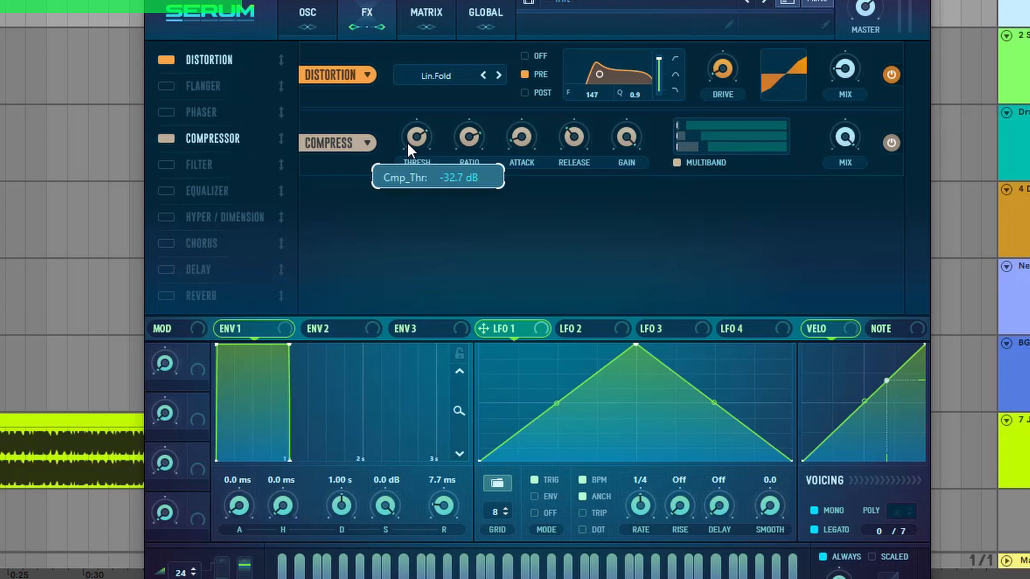
{"action": "mouse_move", "coordinate": [465, 134]}
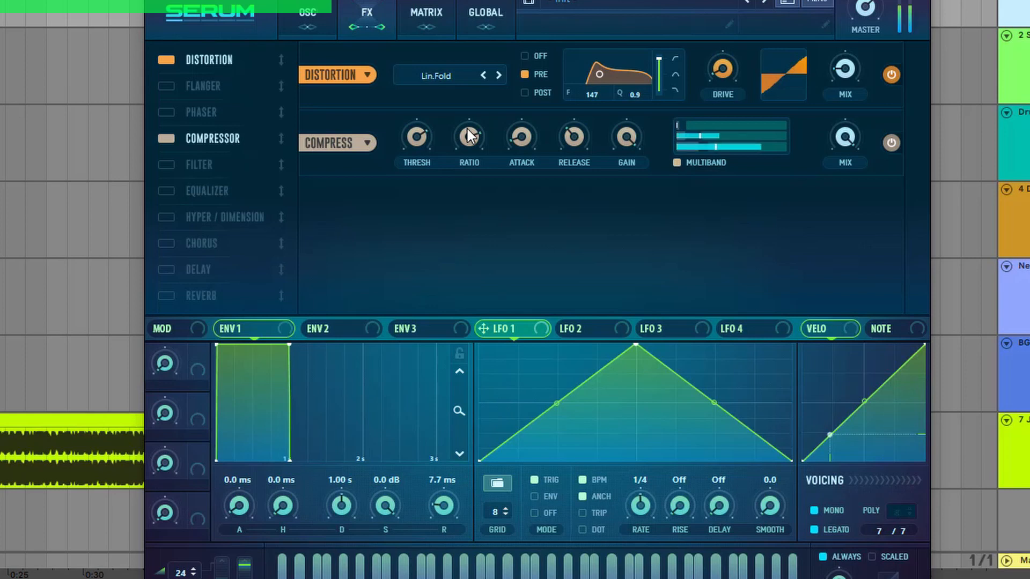
Sweep the cutoff of the Band 24 oscillator filter to audition it through the effects.
{"action": "left_click", "coordinate": [306, 13]}
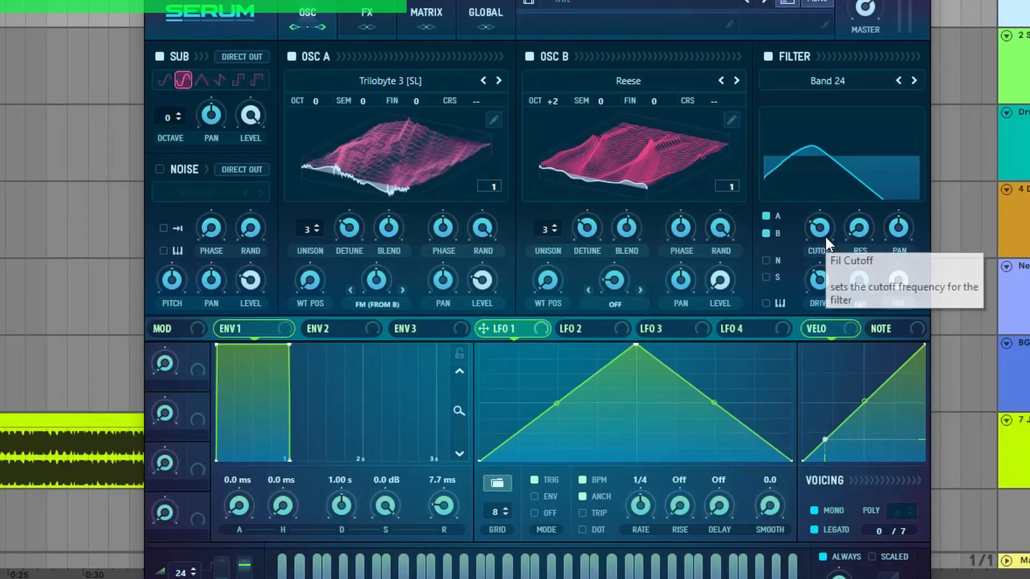
{"action": "mouse_move", "coordinate": [822, 230]}
{"action": "left_mouse_down"}
{"action": "mouse_move", "coordinate": [828, 203]}
{"action": "mouse_move", "coordinate": [832, 240]}
{"action": "left_mouse_up"}
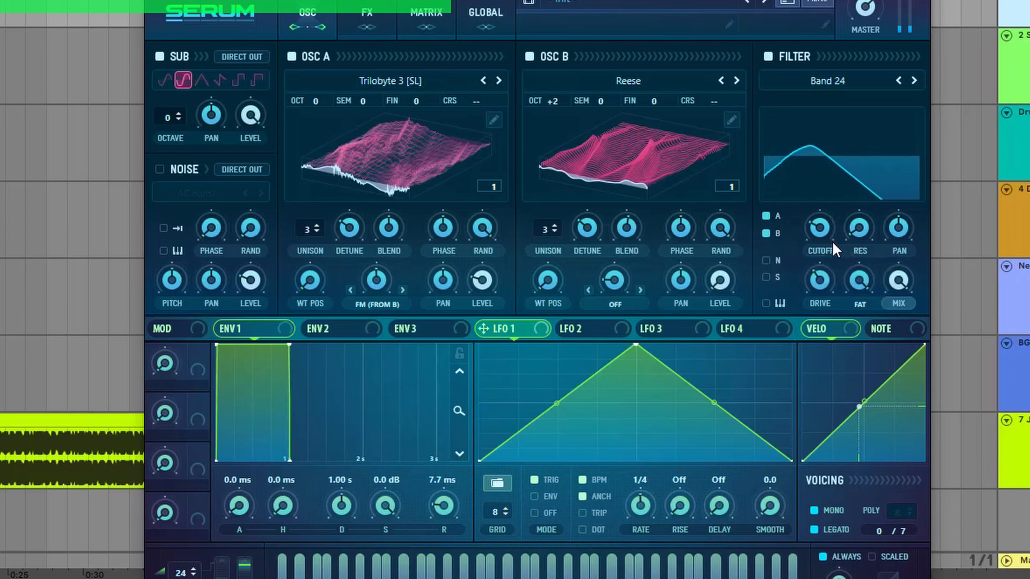
Add a filter effect of the Phs 24+ flange type with resonance at 18%.
{"action": "left_click", "coordinate": [359, 24]}
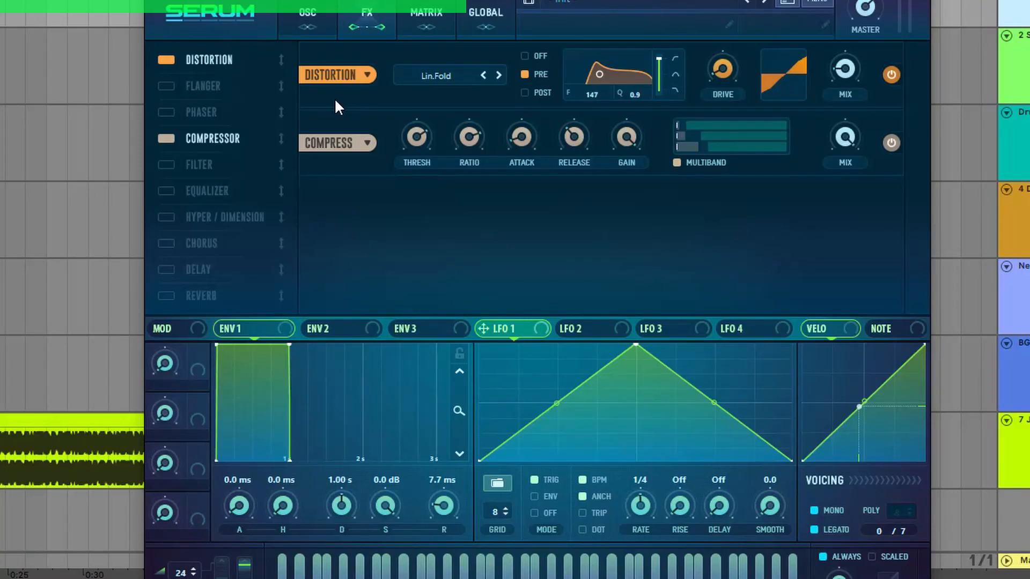
{"action": "left_click", "coordinate": [164, 165]}
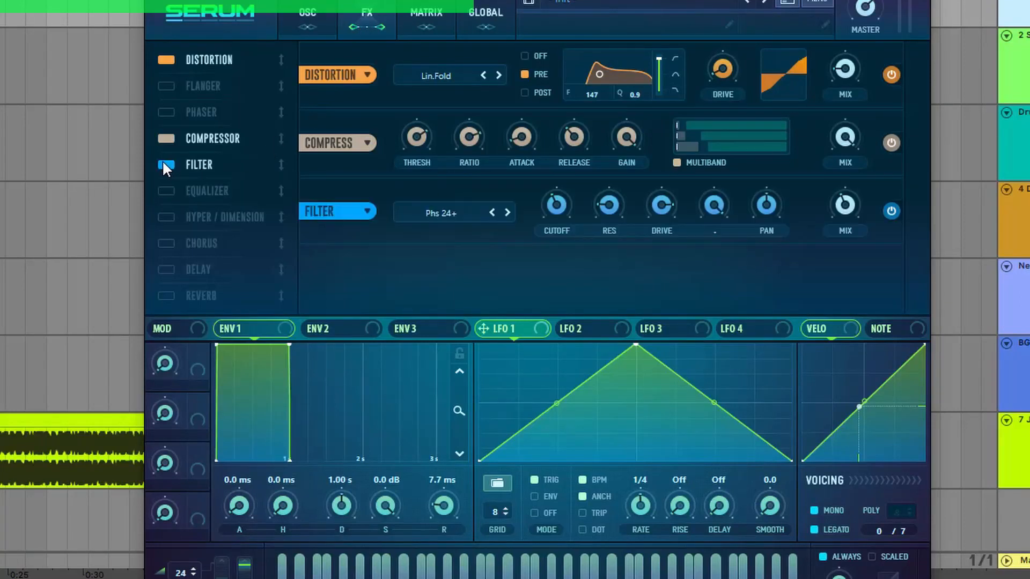
{"action": "left_click", "coordinate": [436, 214]}
{"action": "mouse_move", "coordinate": [484, 272]}
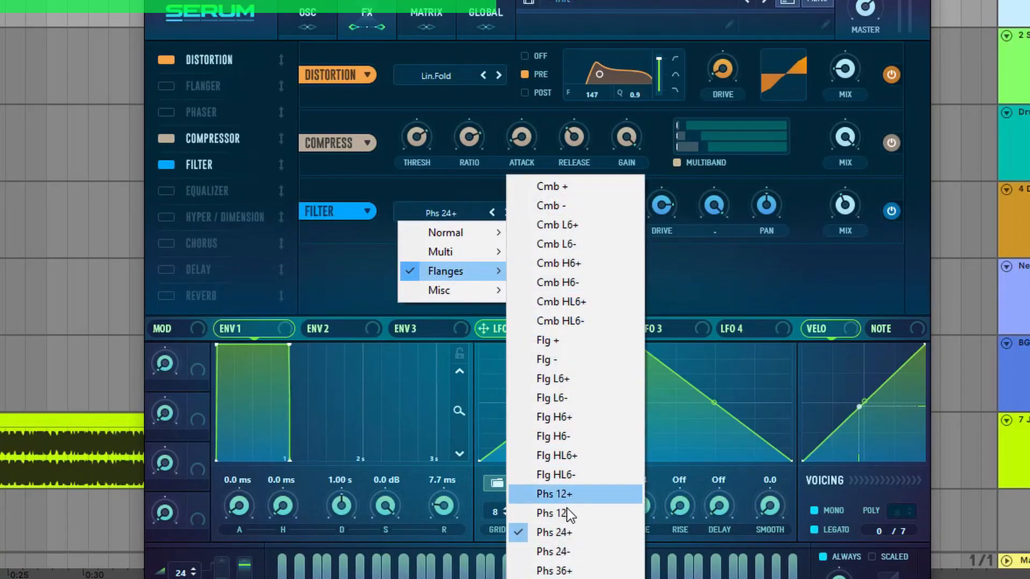
{"action": "left_click", "coordinate": [780, 434]}
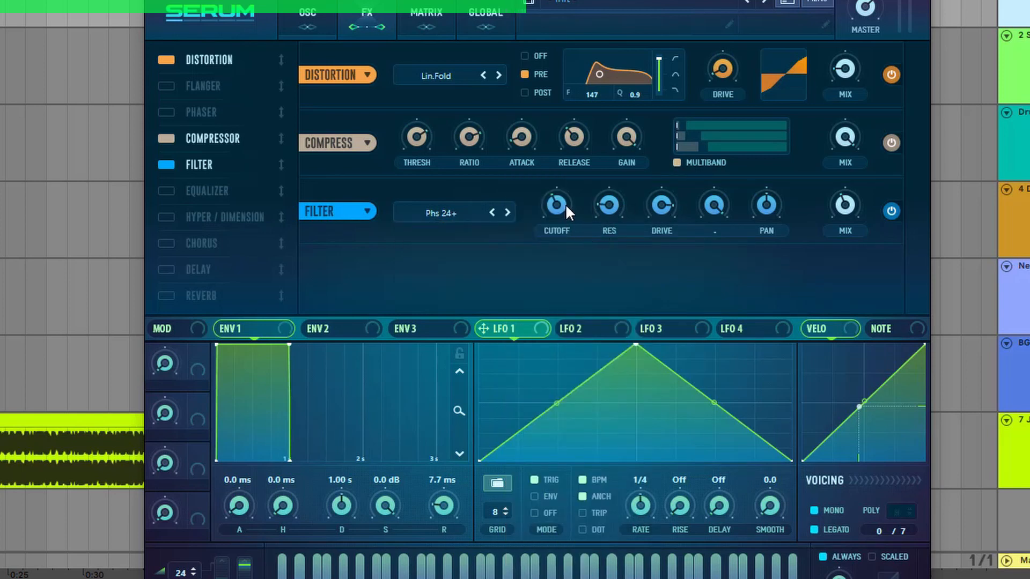
{"action": "mouse_move", "coordinate": [611, 215]}
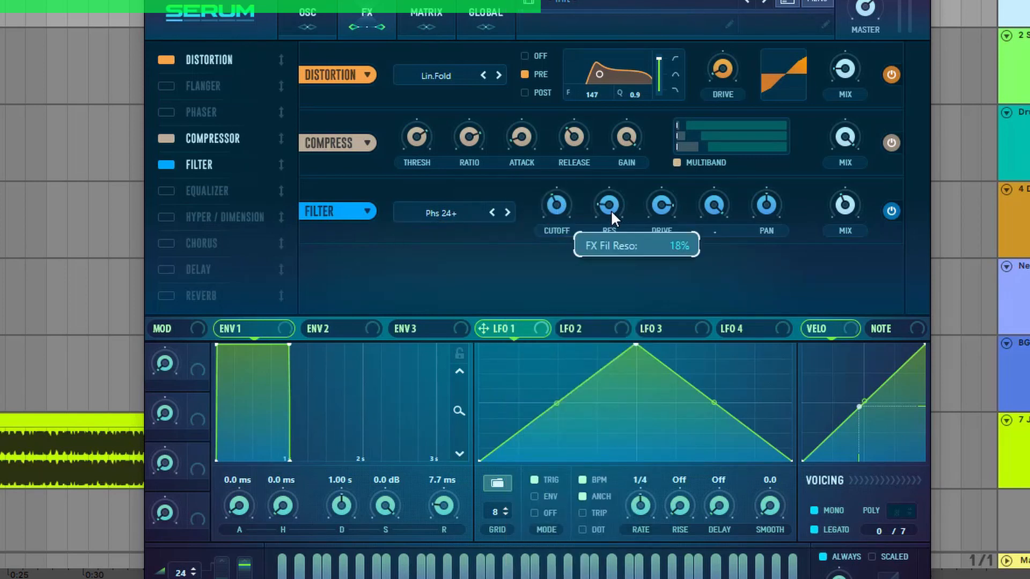
Enable the equalizer effect with its low-band frequency at 1452 Hz.
{"action": "left_click", "coordinate": [167, 191]}
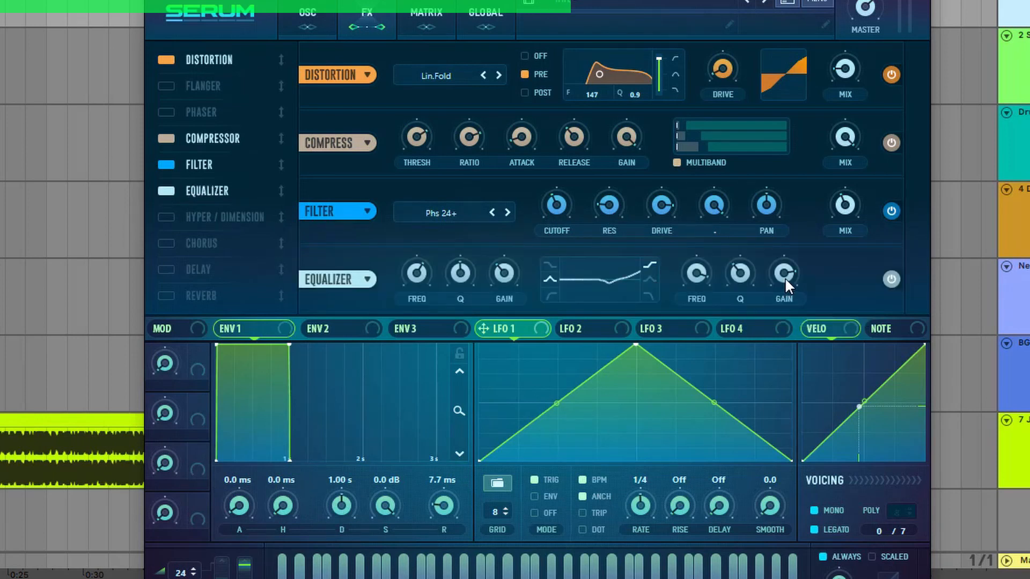
{"action": "mouse_move", "coordinate": [410, 278]}
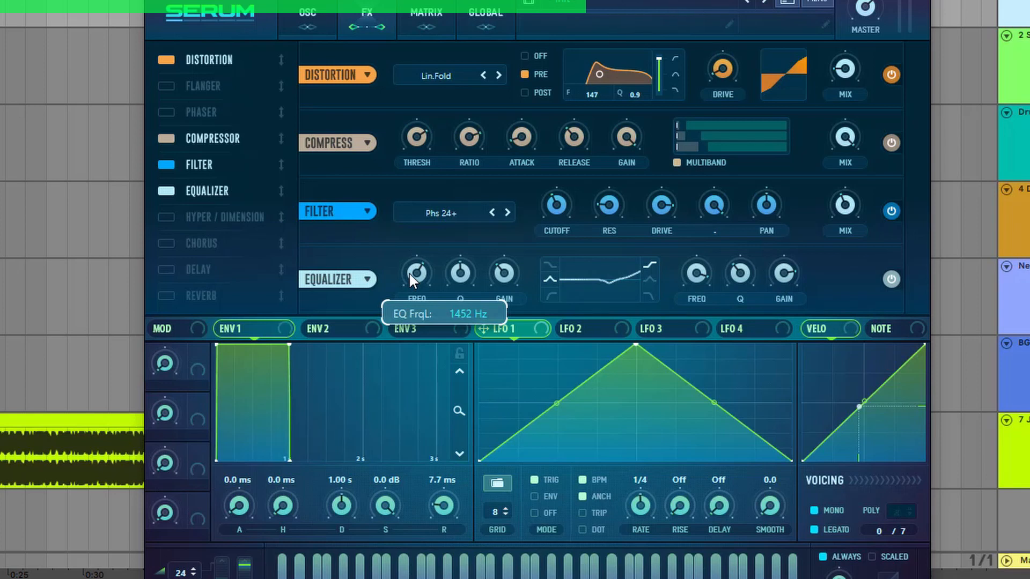